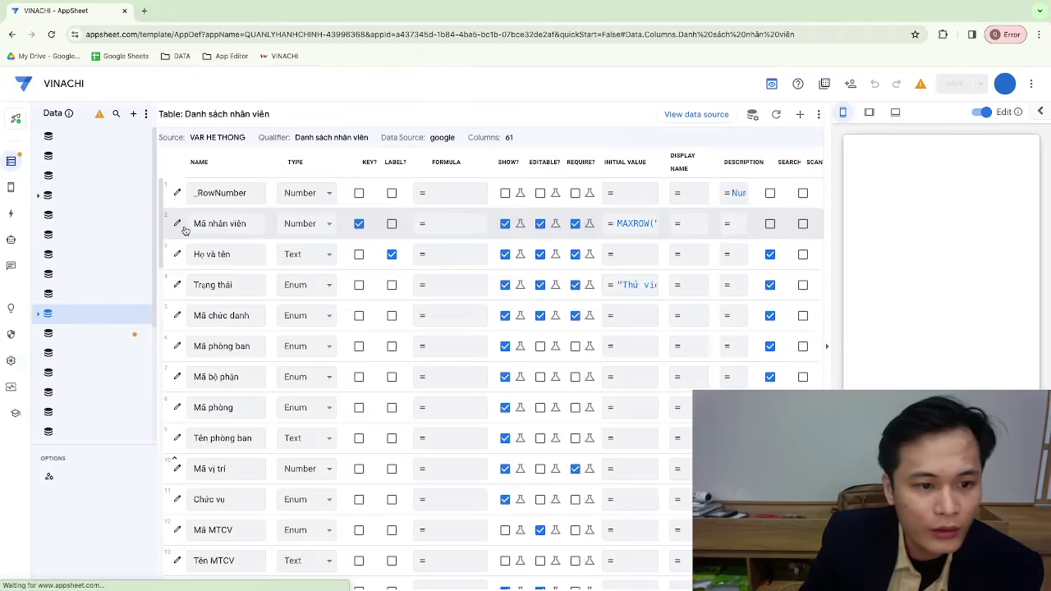
# Step: Check the Mã nhân viên column settings, open My Apps in a new tab, and return to VINACHI
pyautogui.click(177, 224)
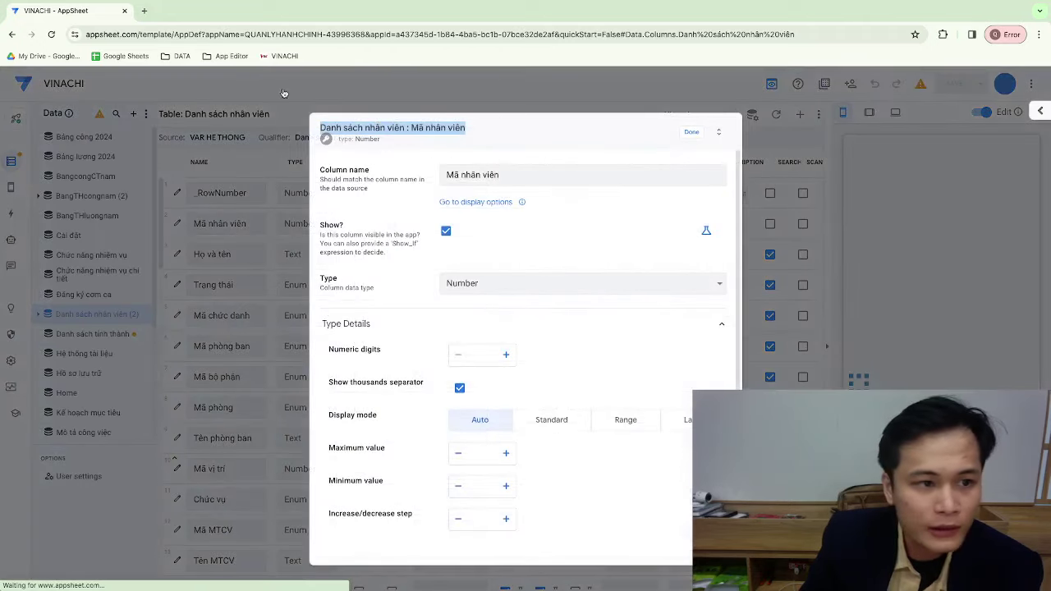
pyautogui.click(284, 93)
pyautogui.click(23, 84)
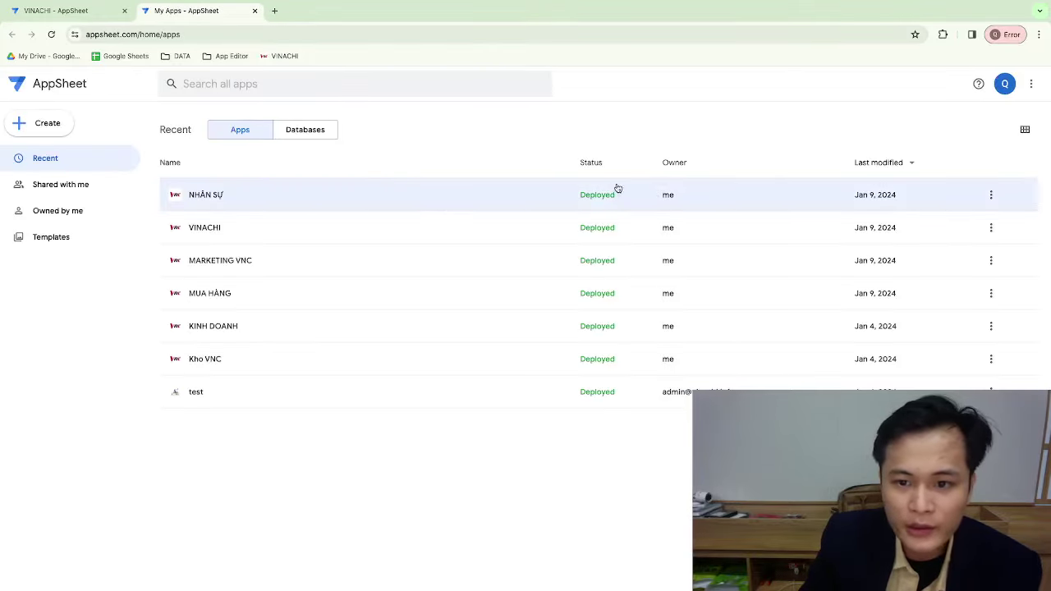
pyautogui.click(79, 14)
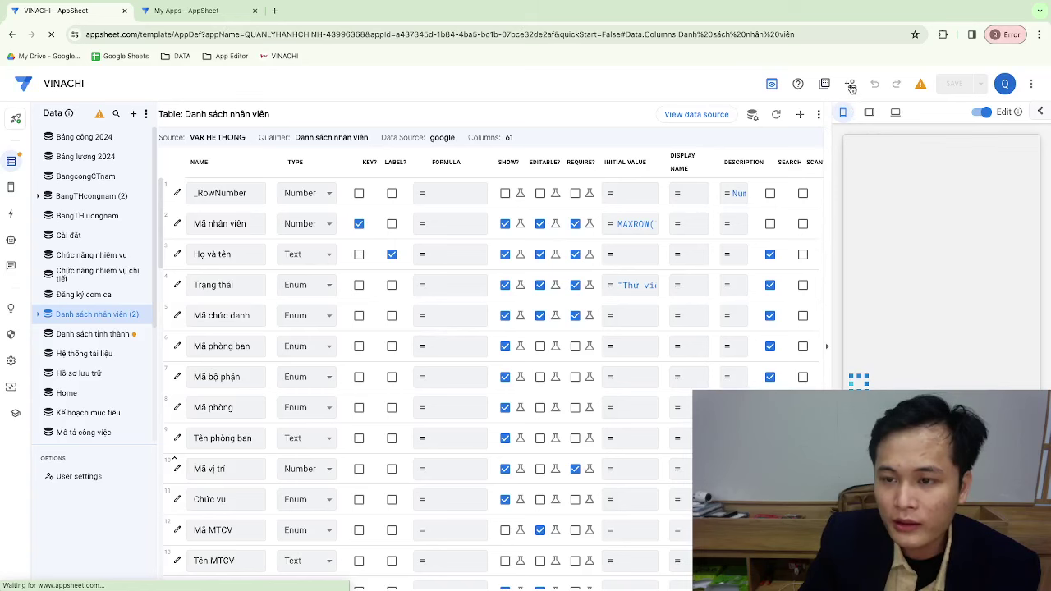
pyautogui.click(850, 86)
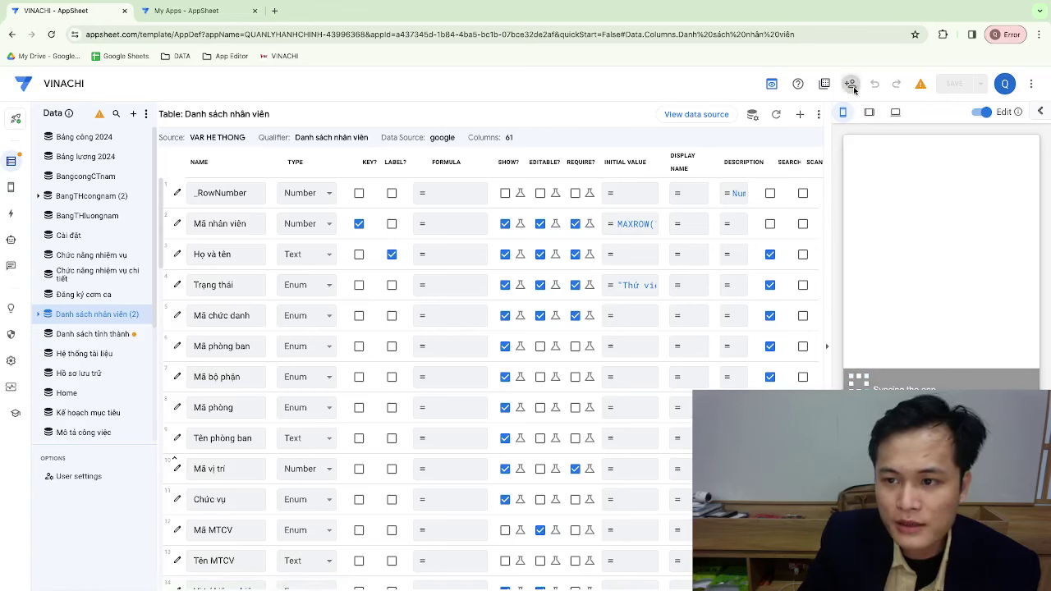
pyautogui.click(850, 85)
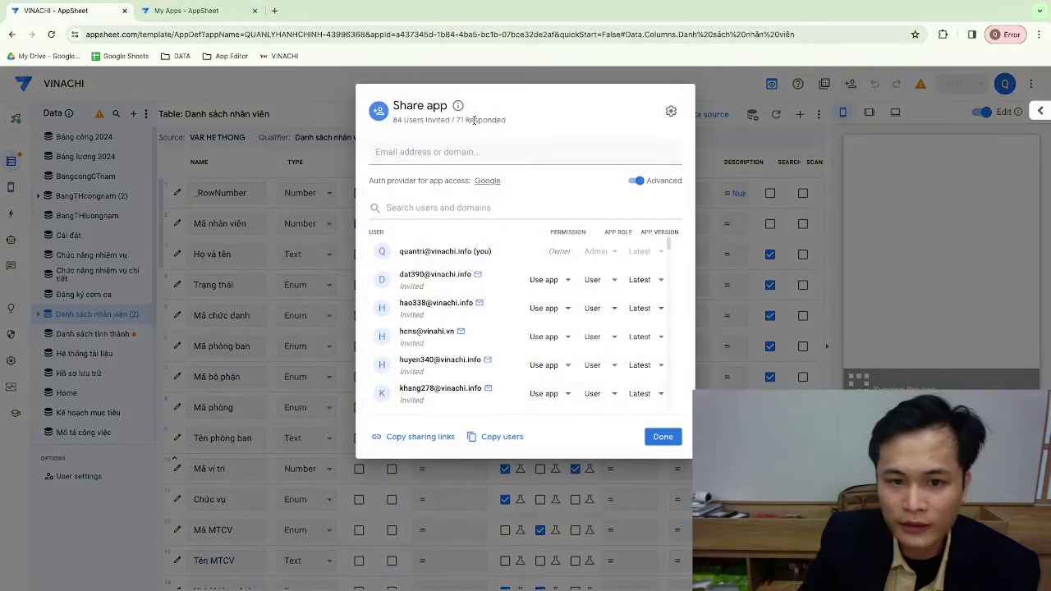
pyautogui.moveTo(392, 123); pyautogui.dragTo(478, 125)
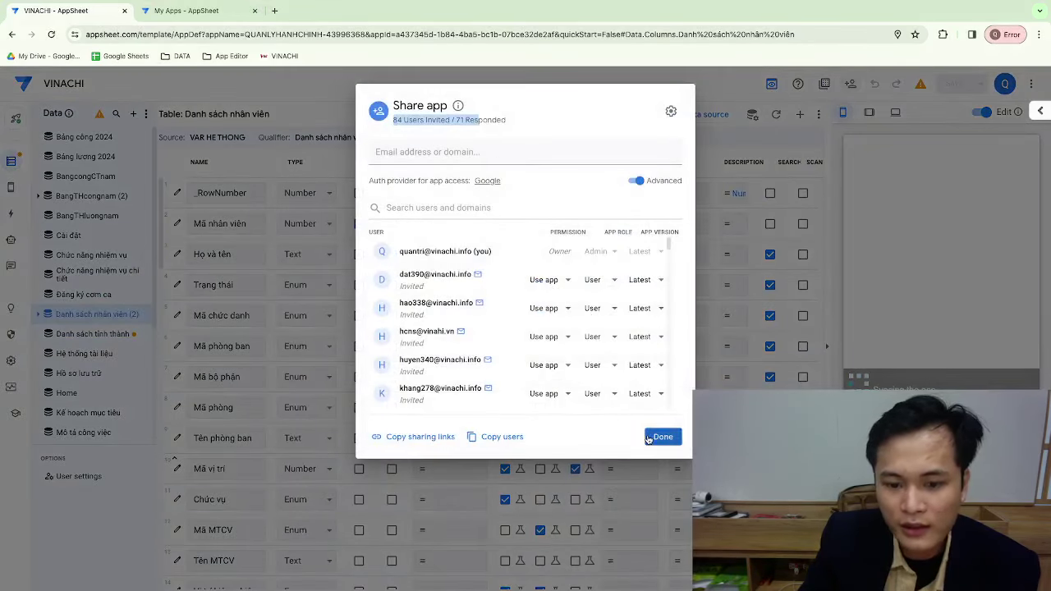
pyautogui.click(658, 435)
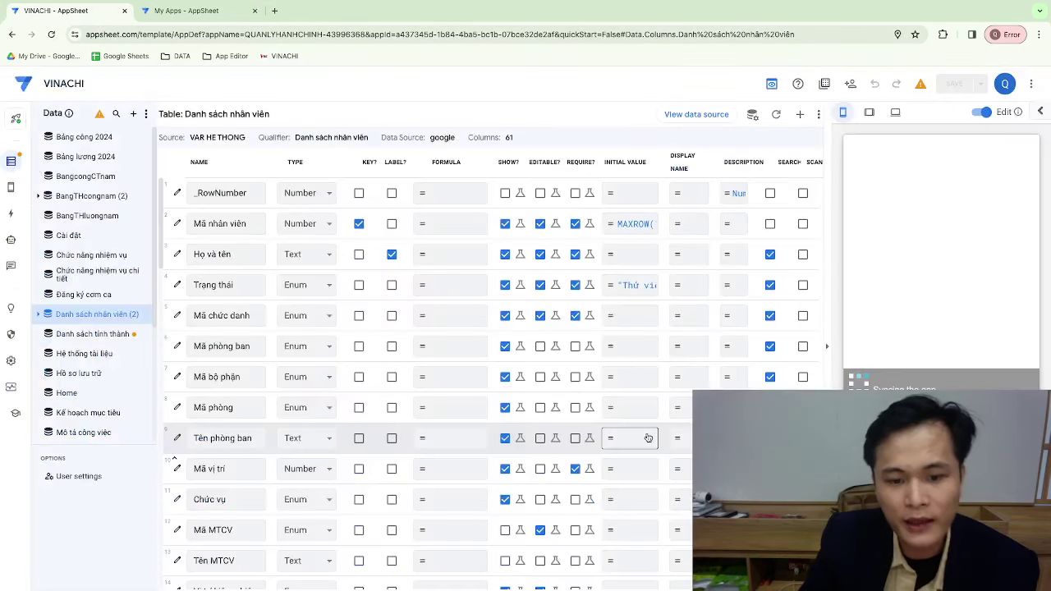
pyautogui.click(851, 83)
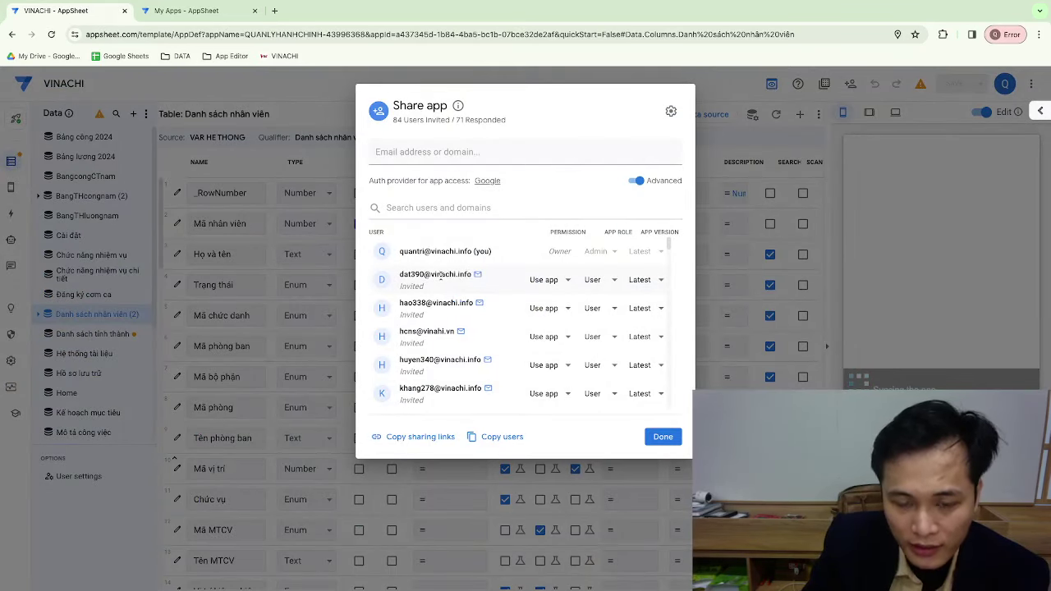
pyautogui.moveTo(440, 276); pyautogui.dragTo(476, 278)
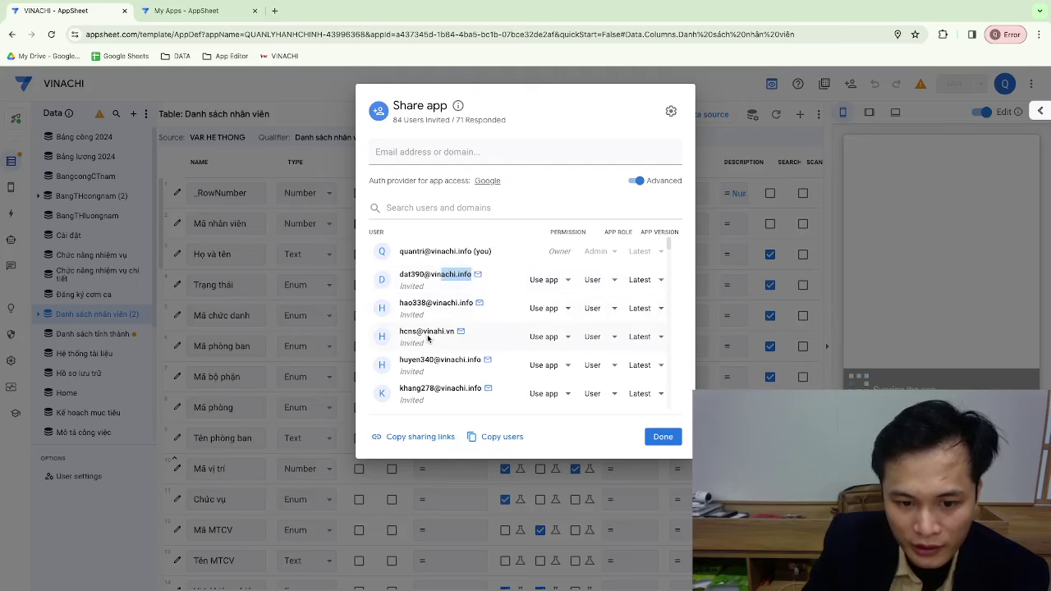
pyautogui.moveTo(423, 332); pyautogui.dragTo(455, 333)
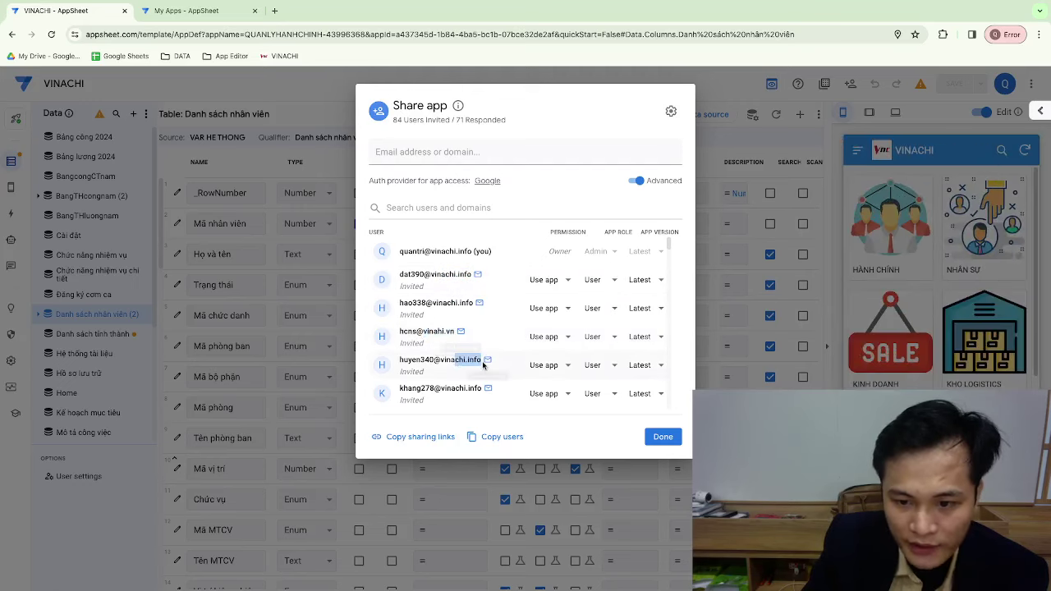
pyautogui.click(662, 437)
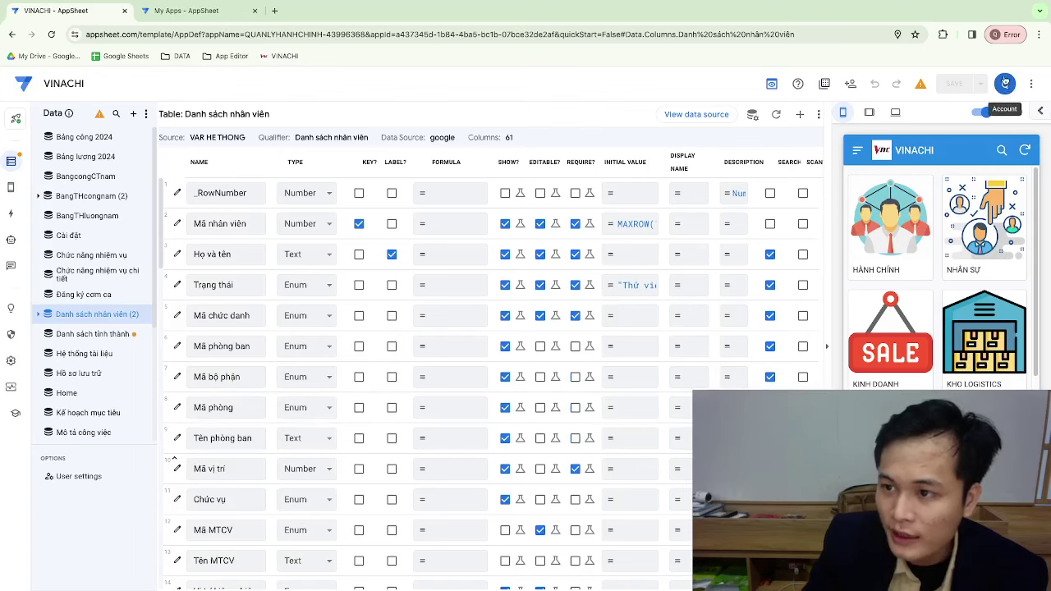
# Step: Open the account Policies page in a new tab from the avatar menu, then return to the editor
pyautogui.click(1005, 83)
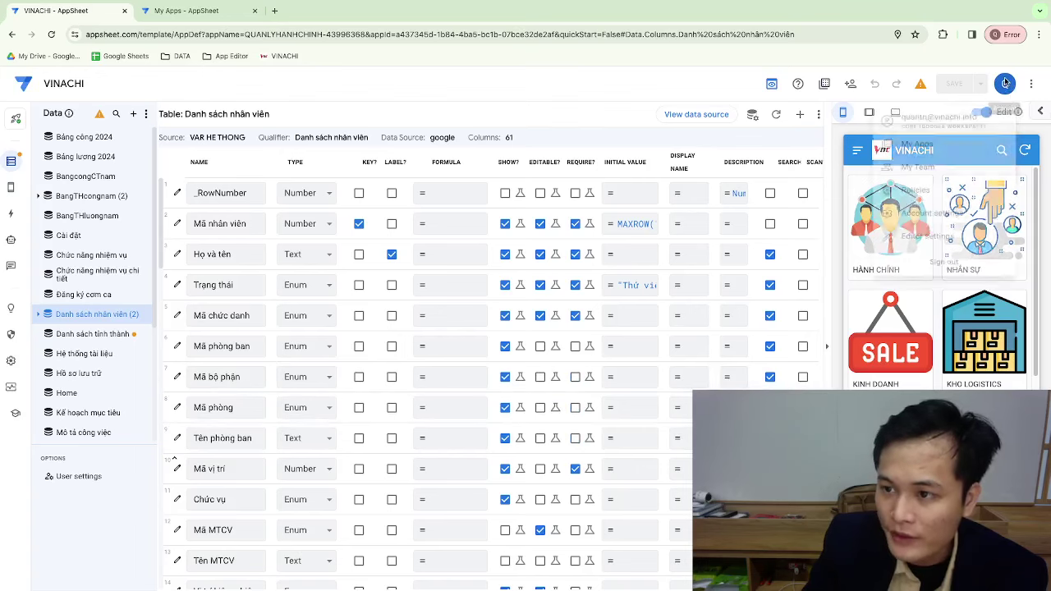
pyautogui.click(907, 201)
pyautogui.click(57, 10)
pyautogui.click(798, 86)
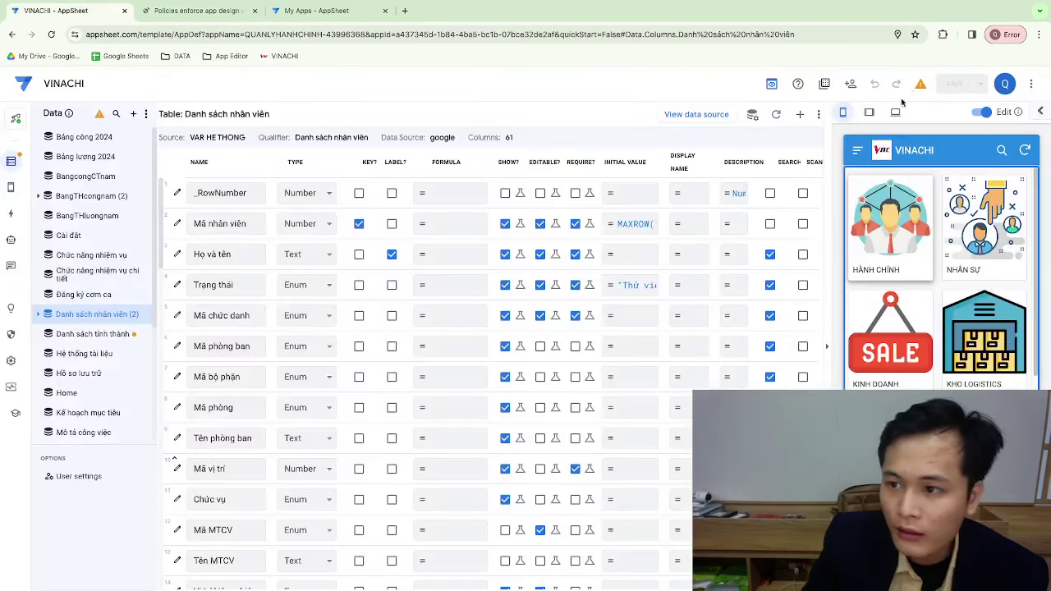
pyautogui.click(1005, 83)
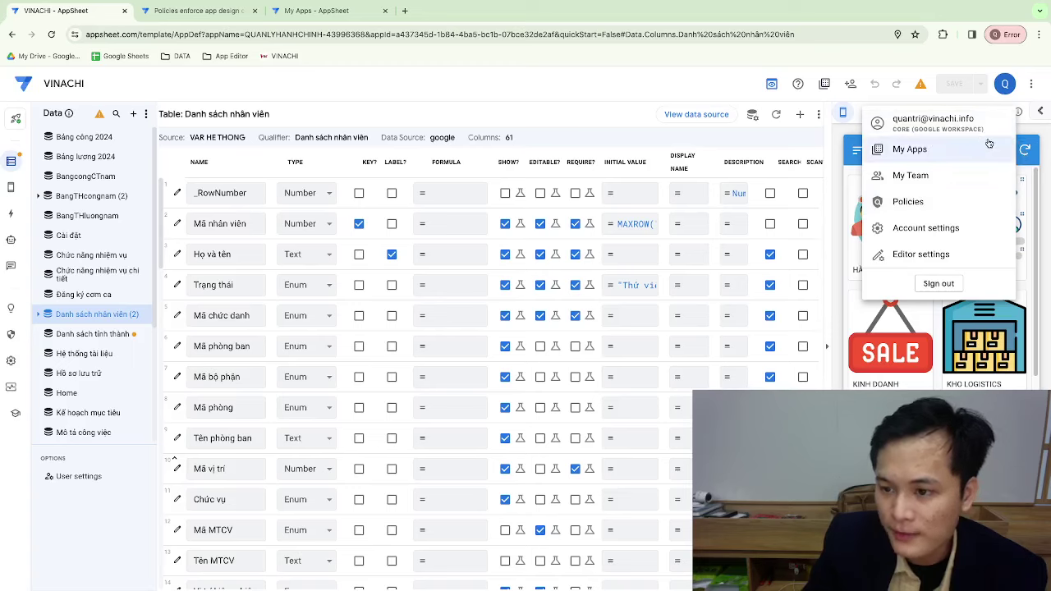
pyautogui.click(1007, 86)
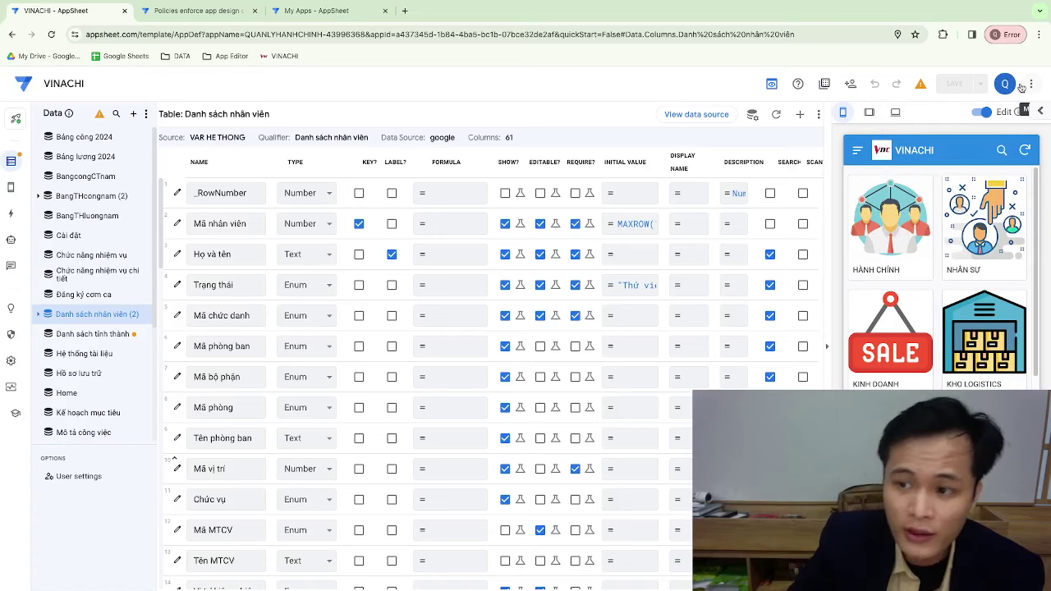
# Step: Review the Errors & Warnings issue about row number as key in 'Danh sách tỉnh thành', then close it
pyautogui.click(919, 87)
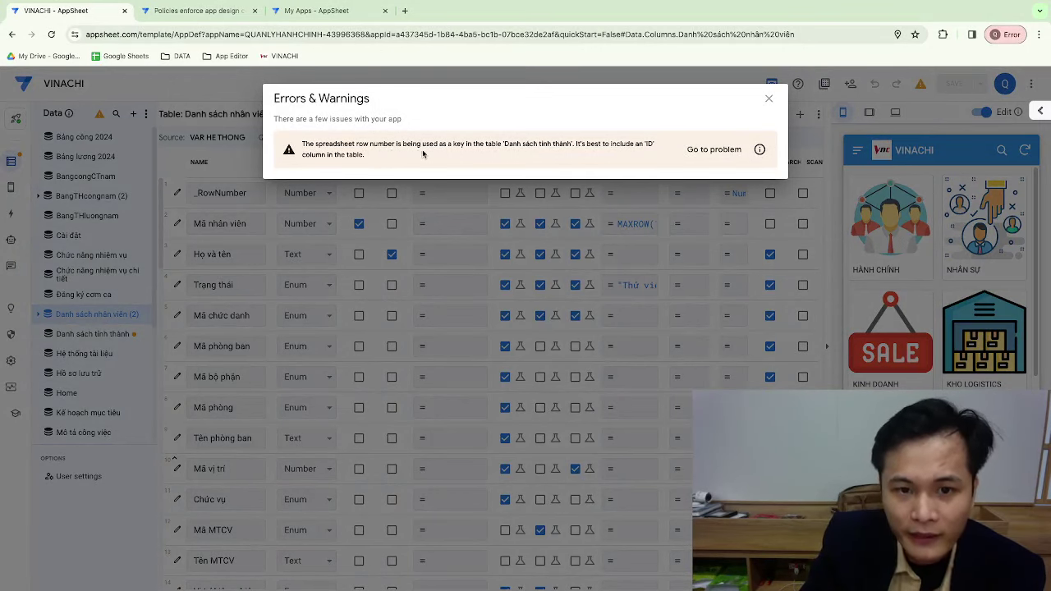
pyautogui.moveTo(358, 144); pyautogui.dragTo(390, 145)
pyautogui.moveTo(452, 145); pyautogui.dragTo(587, 145)
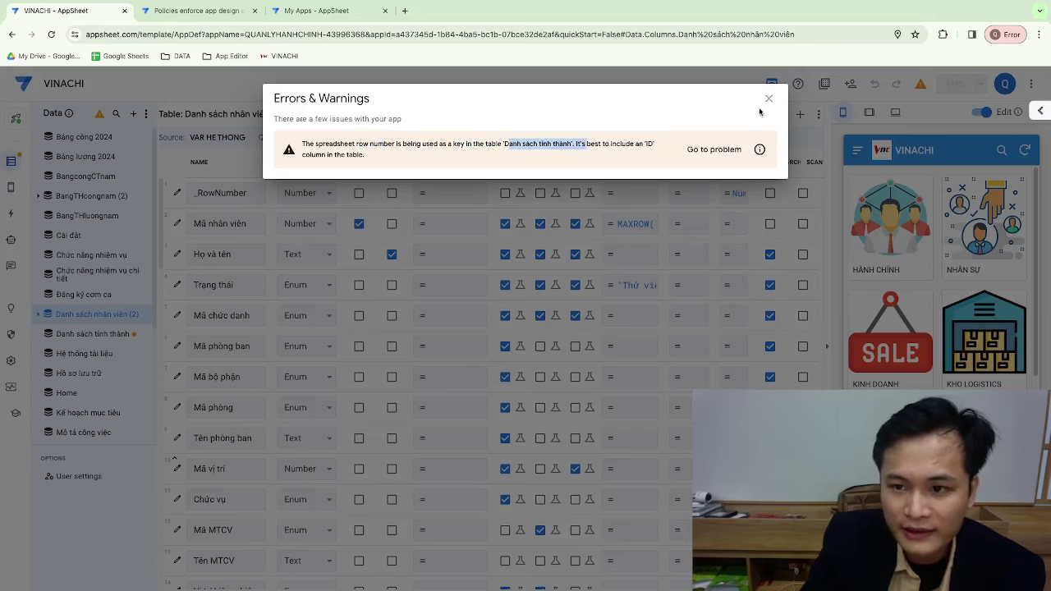
pyautogui.click(769, 99)
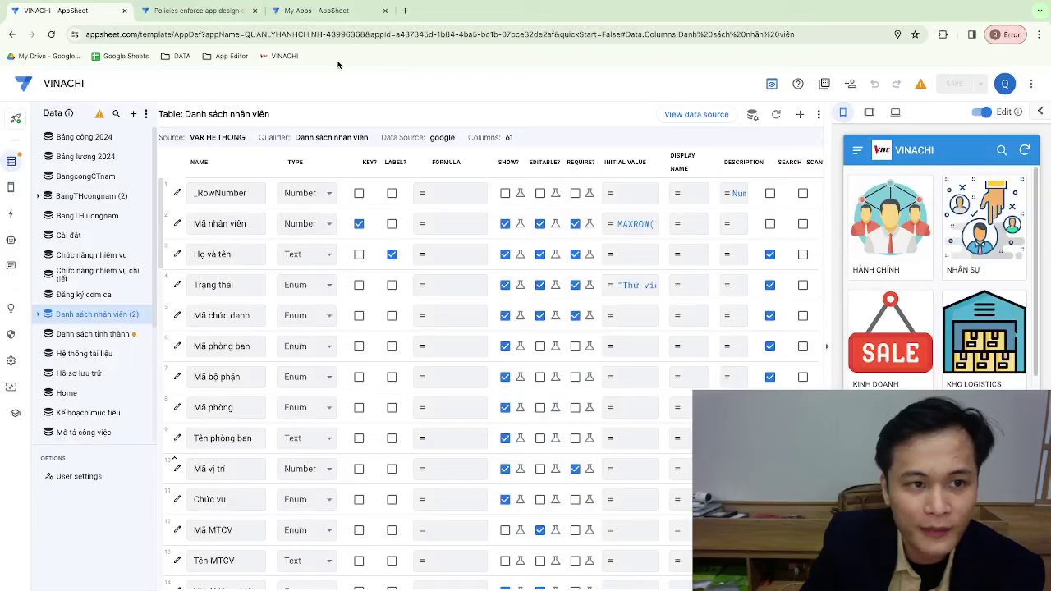
# Step: Switch to the Policies tab, briefly visit My apps, and come back to the empty Account policies list
pyautogui.click(201, 11)
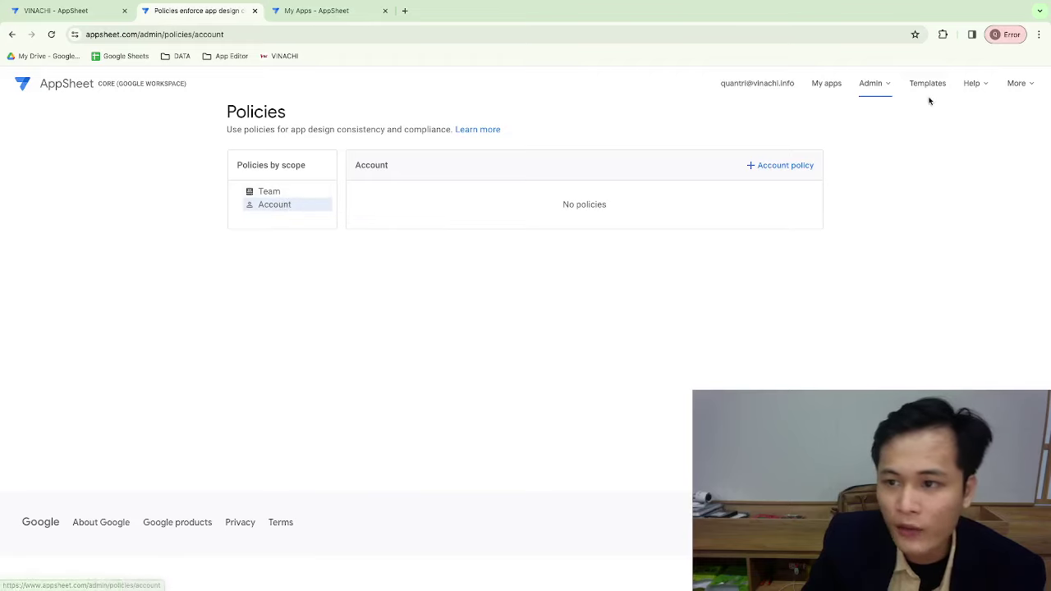
pyautogui.click(829, 85)
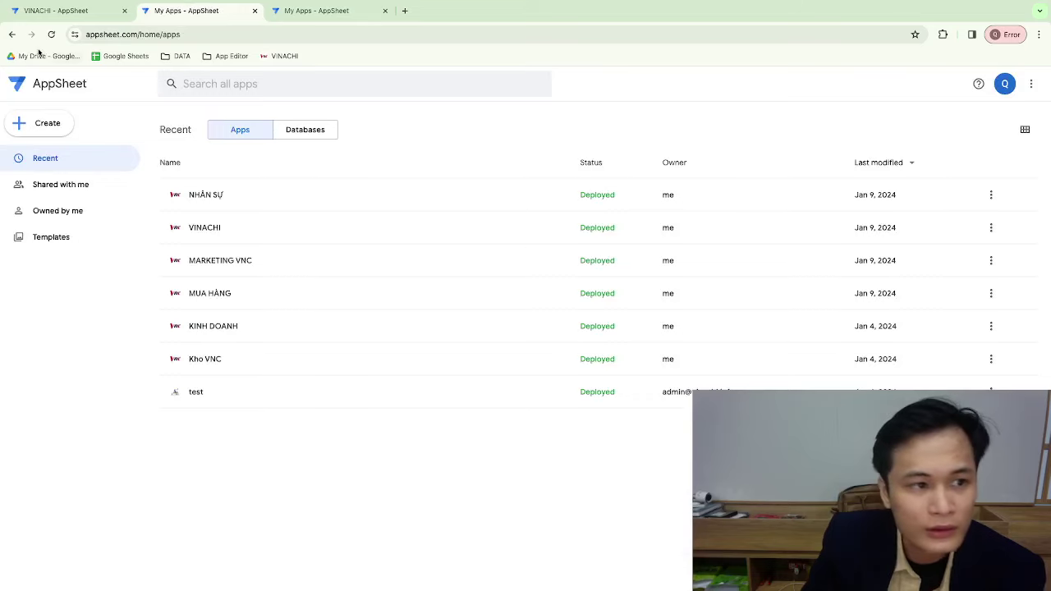
pyautogui.click(13, 35)
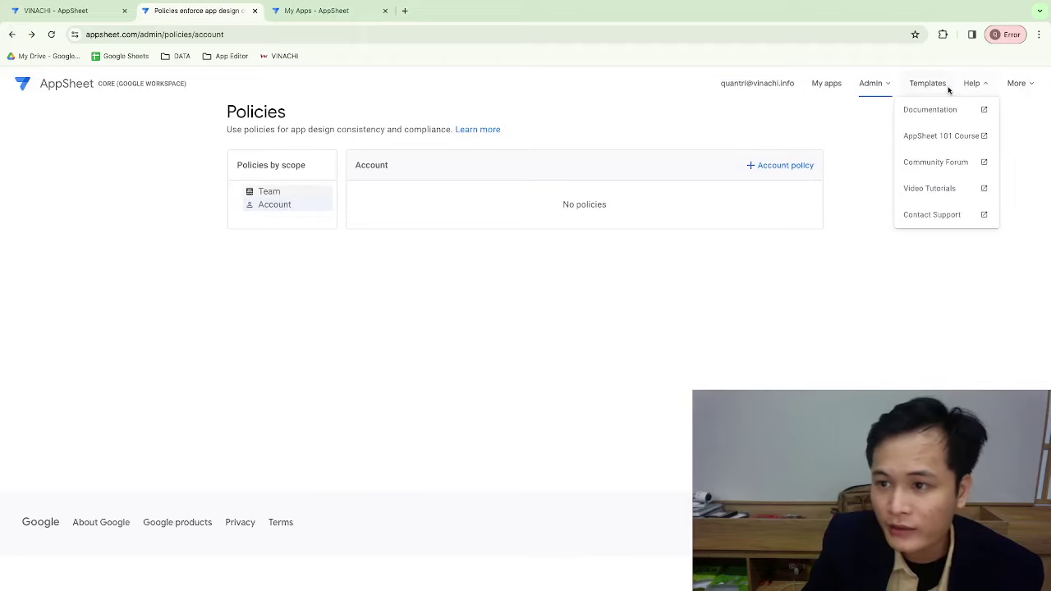
pyautogui.moveTo(872, 83)
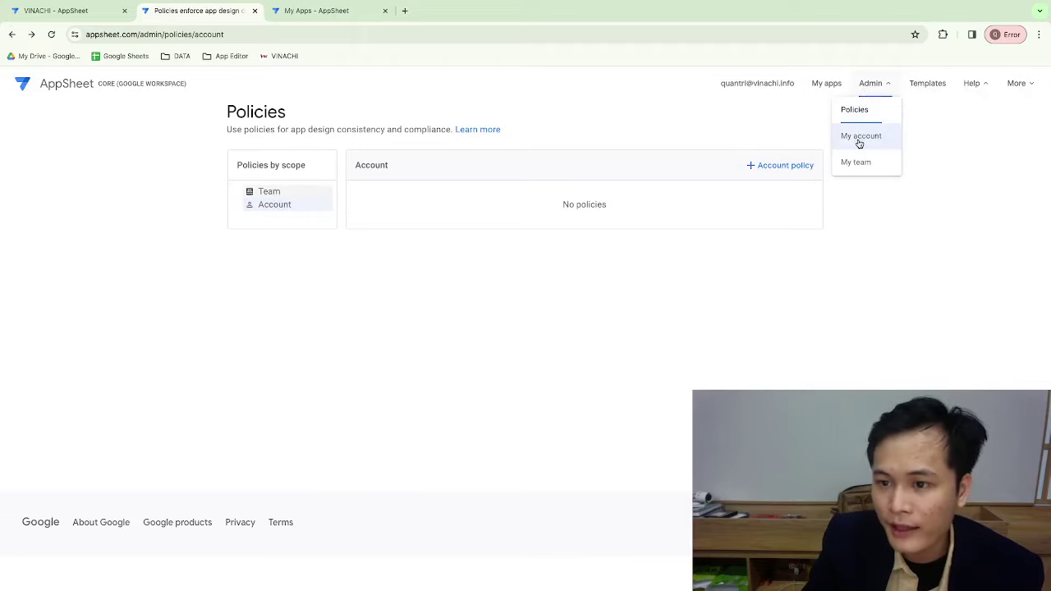
# Step: Browse My Account's data sources, integrations, database, Collab and settings pages, then return to the VINACHI editor
pyautogui.click(858, 138)
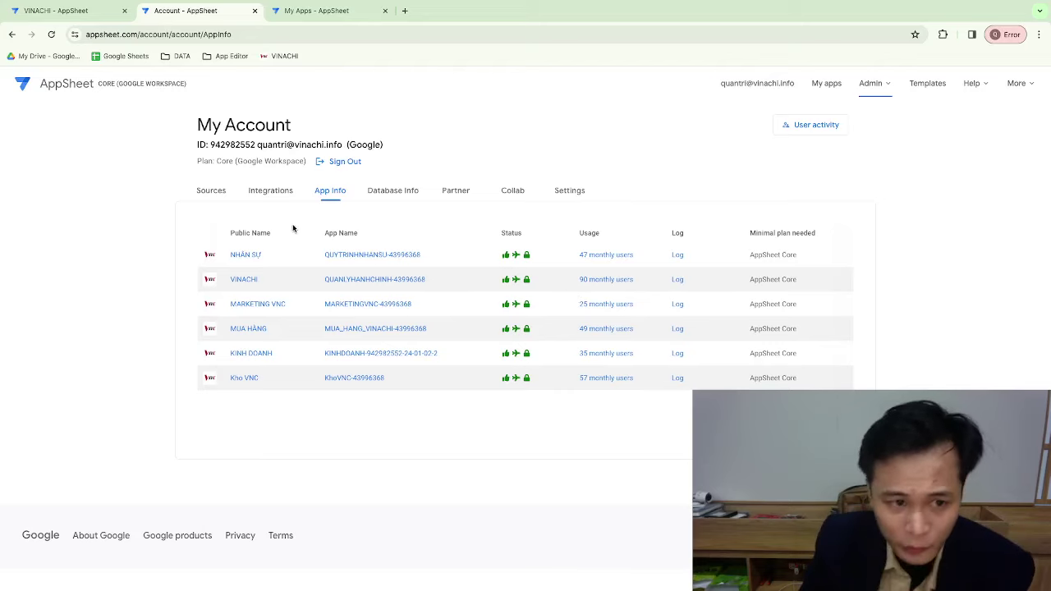
pyautogui.click(377, 194)
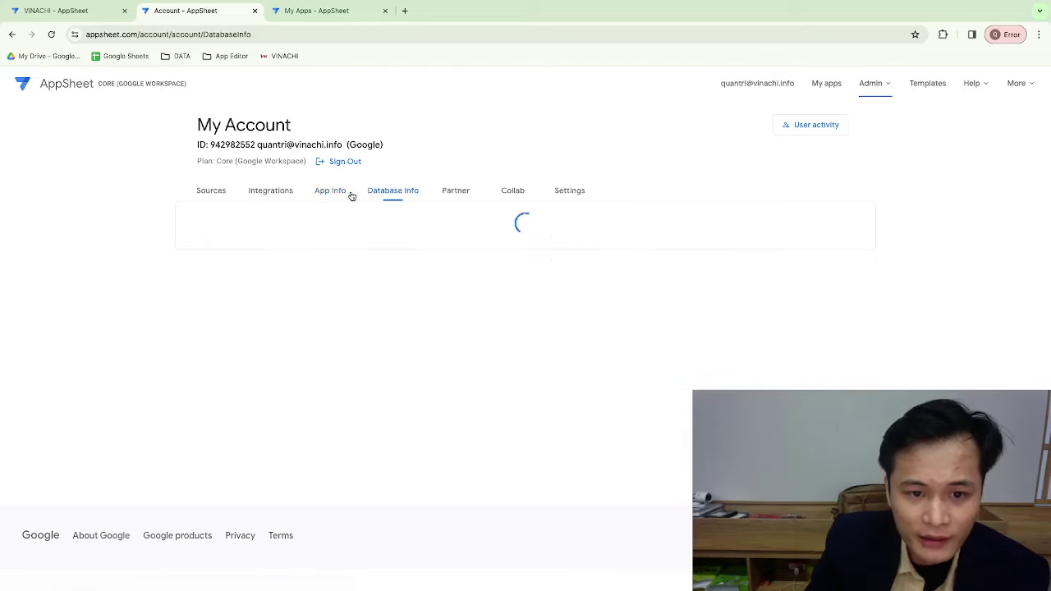
pyautogui.click(277, 192)
pyautogui.click(234, 191)
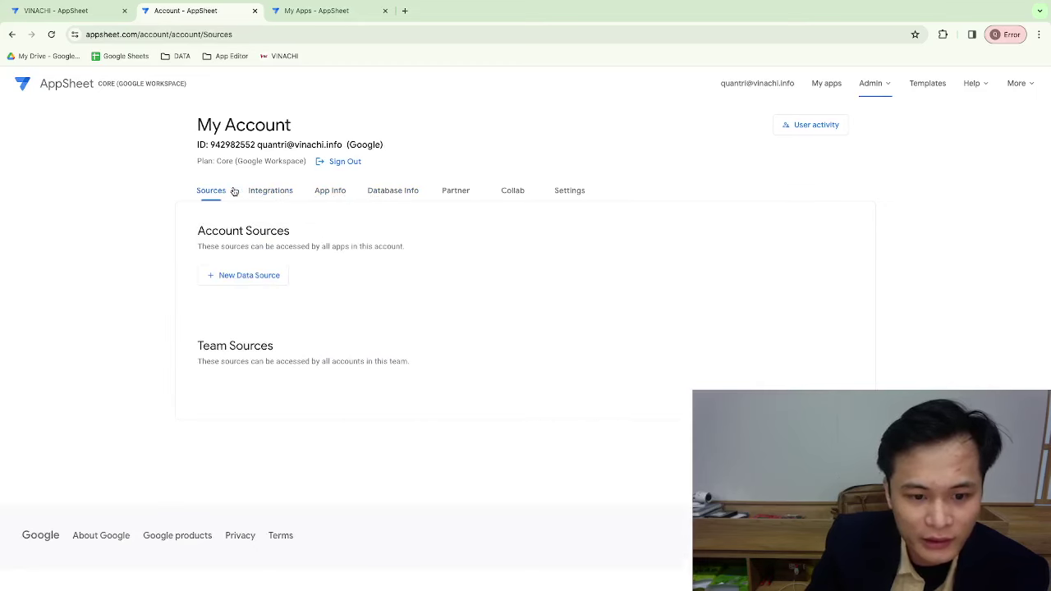
pyautogui.click(358, 190)
pyautogui.click(508, 189)
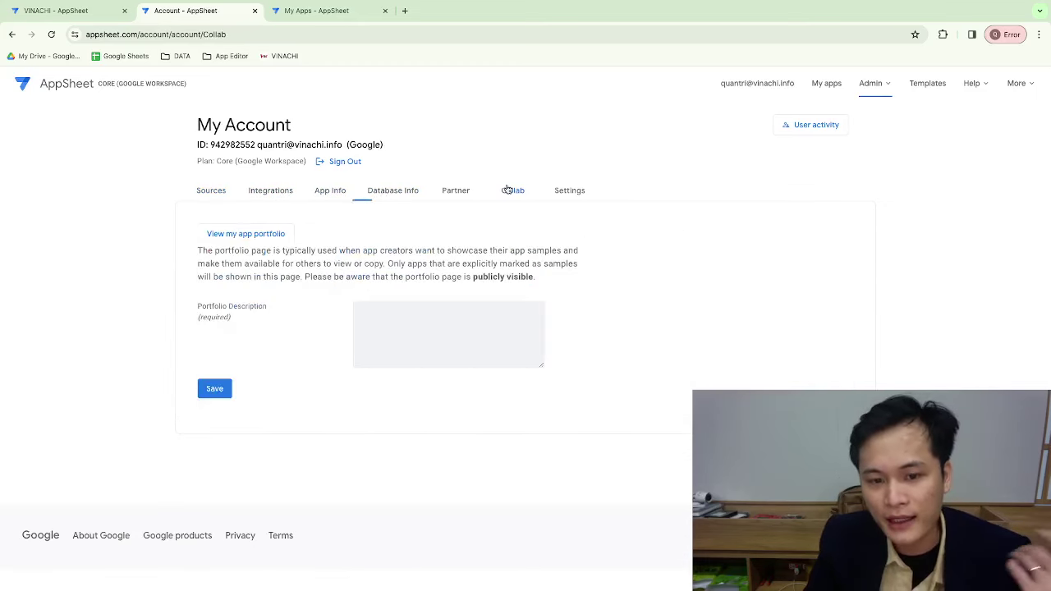
pyautogui.click(548, 193)
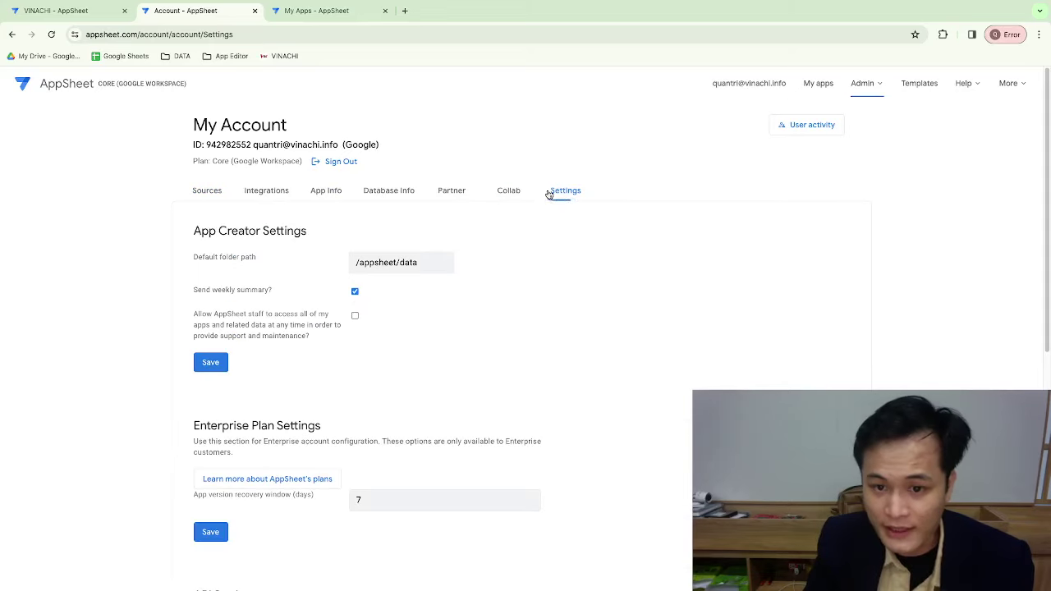
pyautogui.hotkey('ctrl', 'pageup')
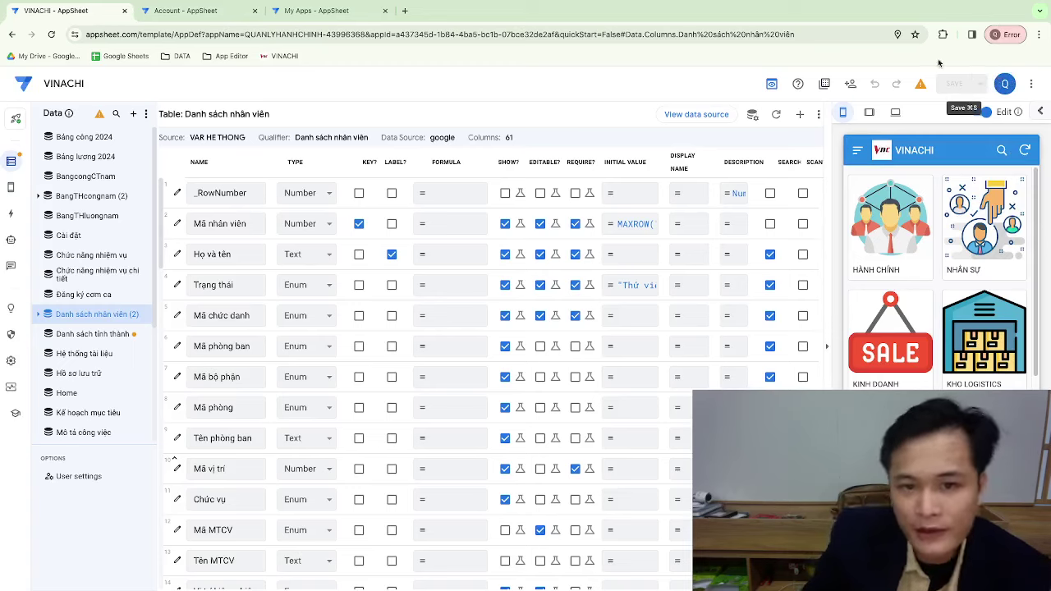
pyautogui.click(1001, 85)
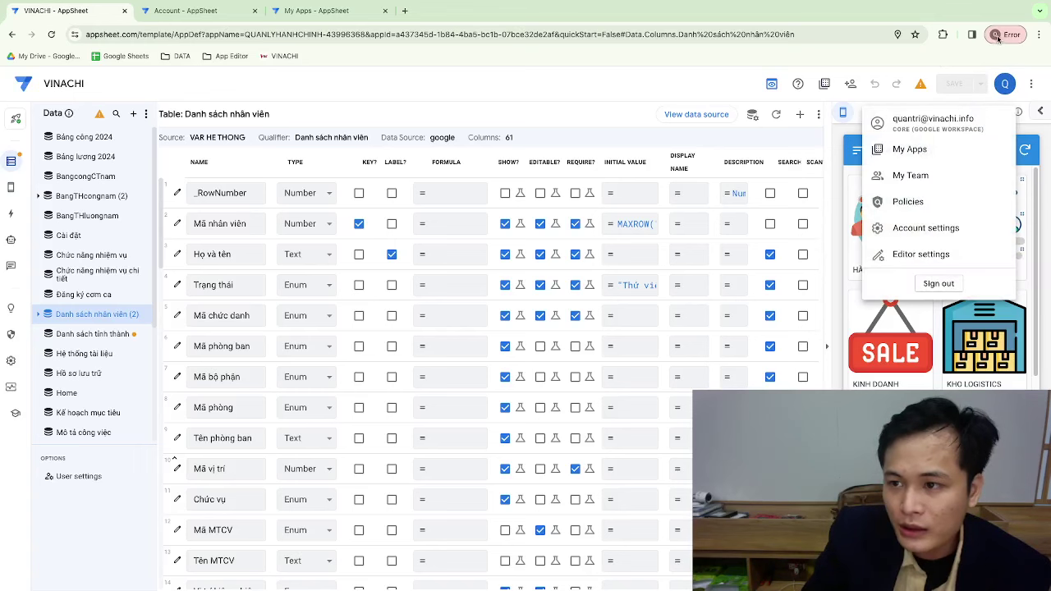
pyautogui.click(998, 35)
pyautogui.click(916, 331)
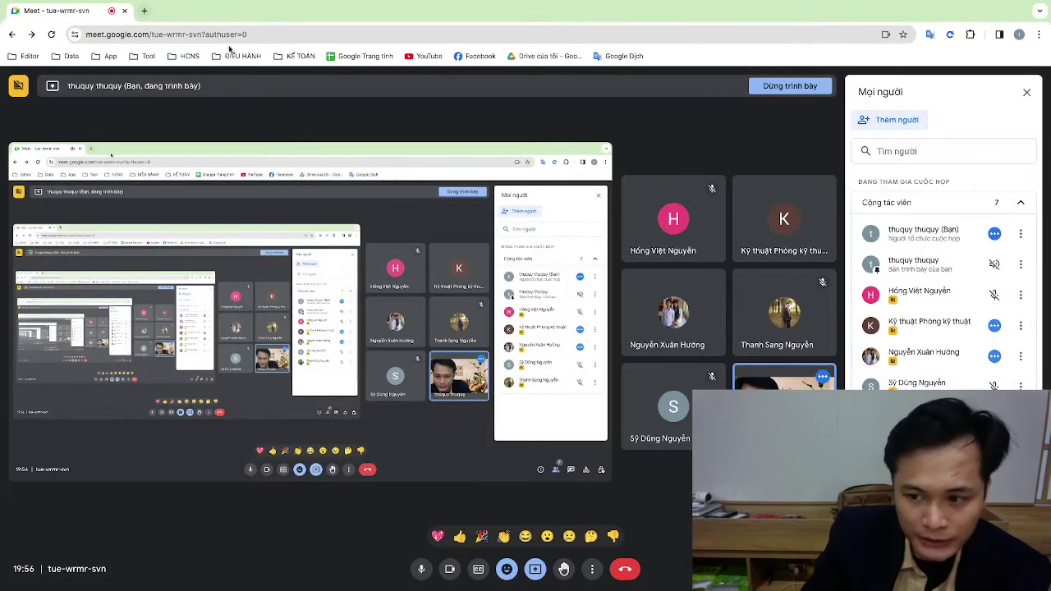
pyautogui.click(452, 559)
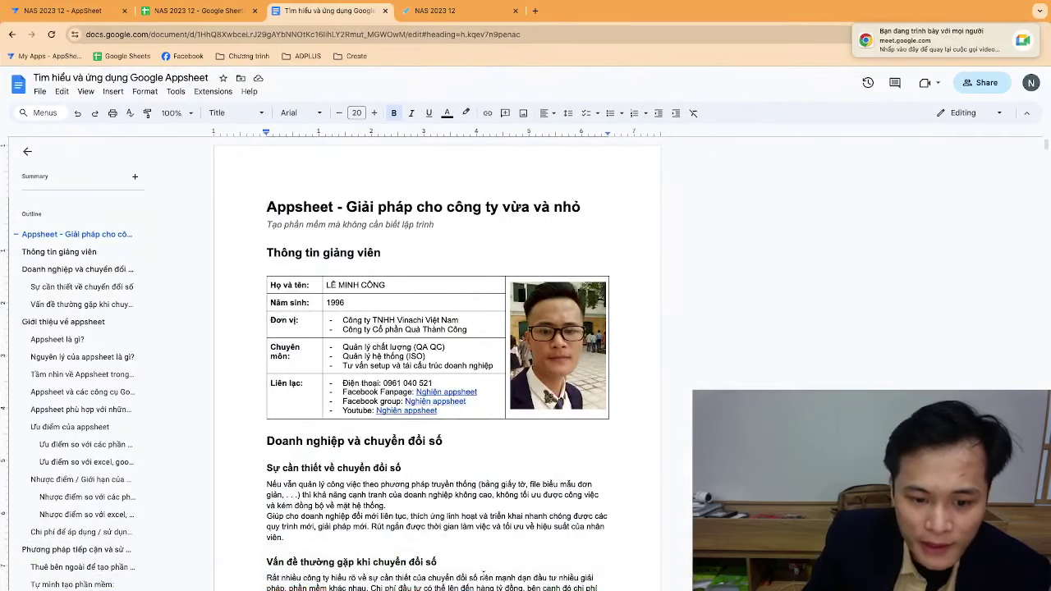
pyautogui.click(454, 563)
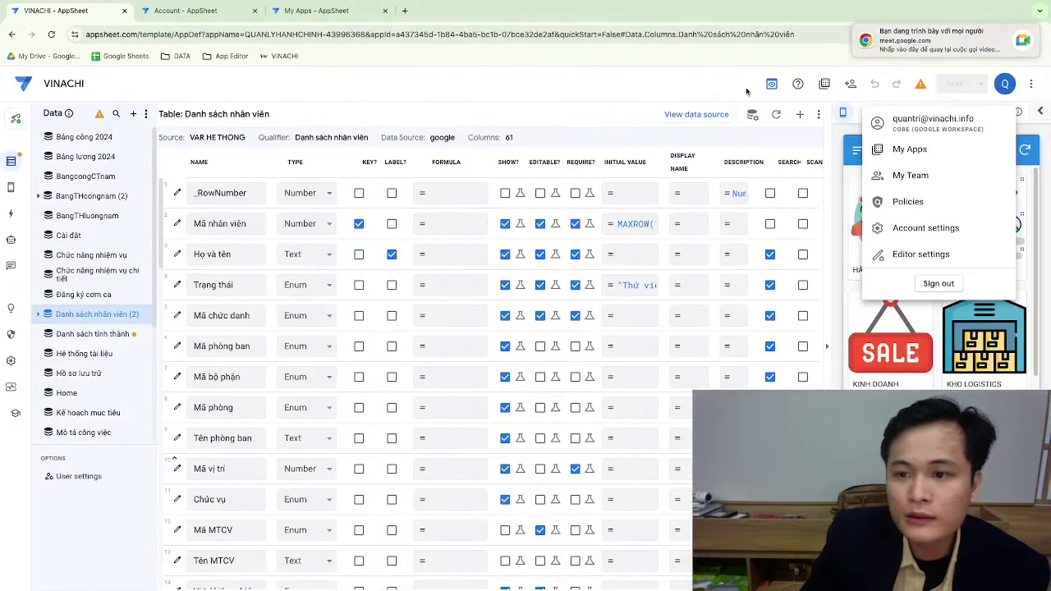
pyautogui.click(1005, 85)
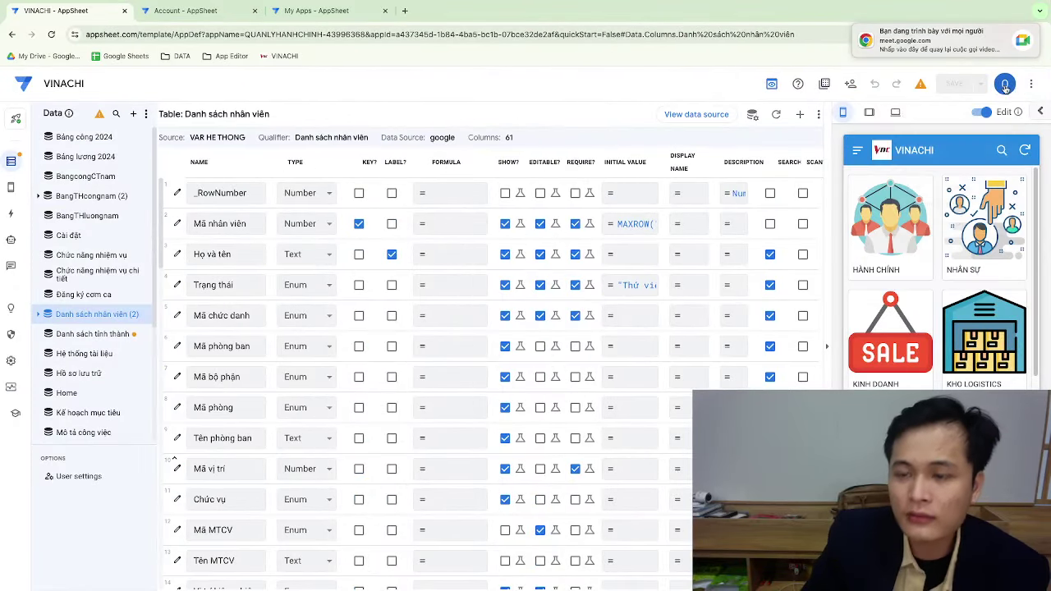
pyautogui.click(1002, 34)
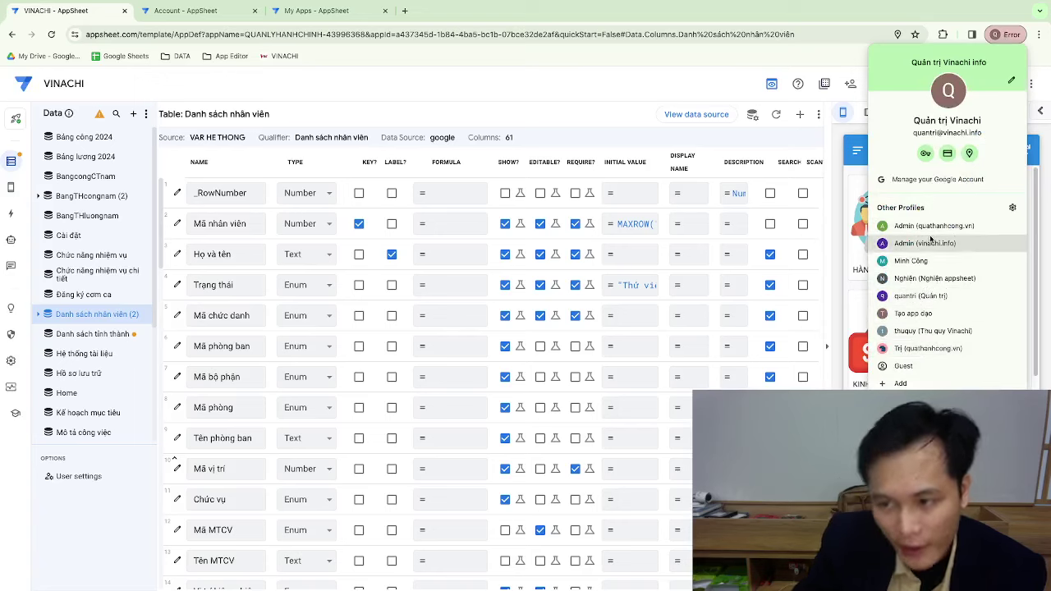
pyautogui.click(451, 19)
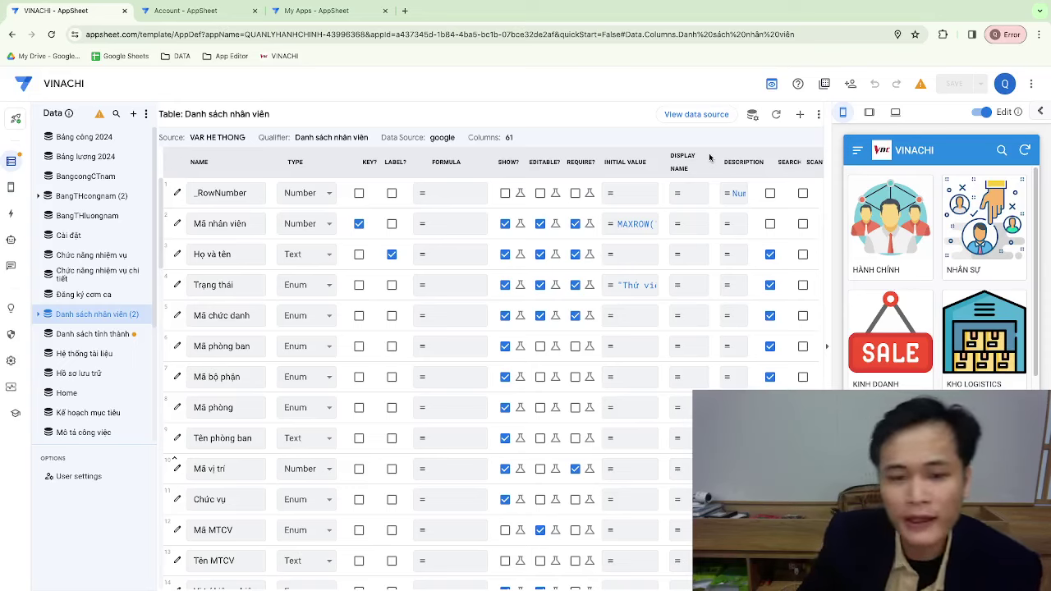
# Step: Open VINACHI's Share app dialog and scroll through its 84 invited users, 71 of whom responded
pyautogui.click(851, 86)
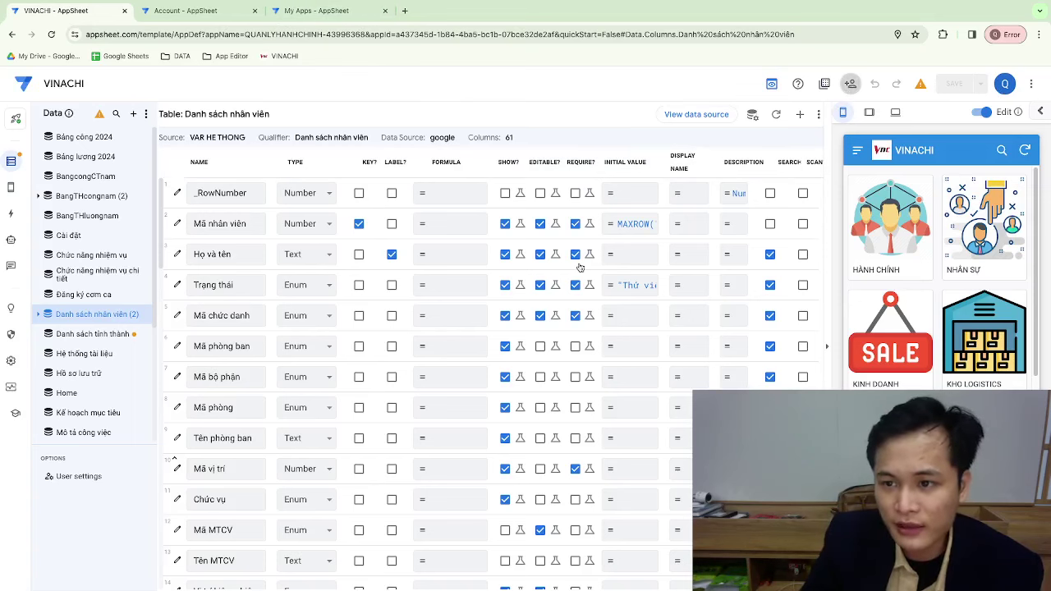
pyautogui.scroll(-3, 519, 298)
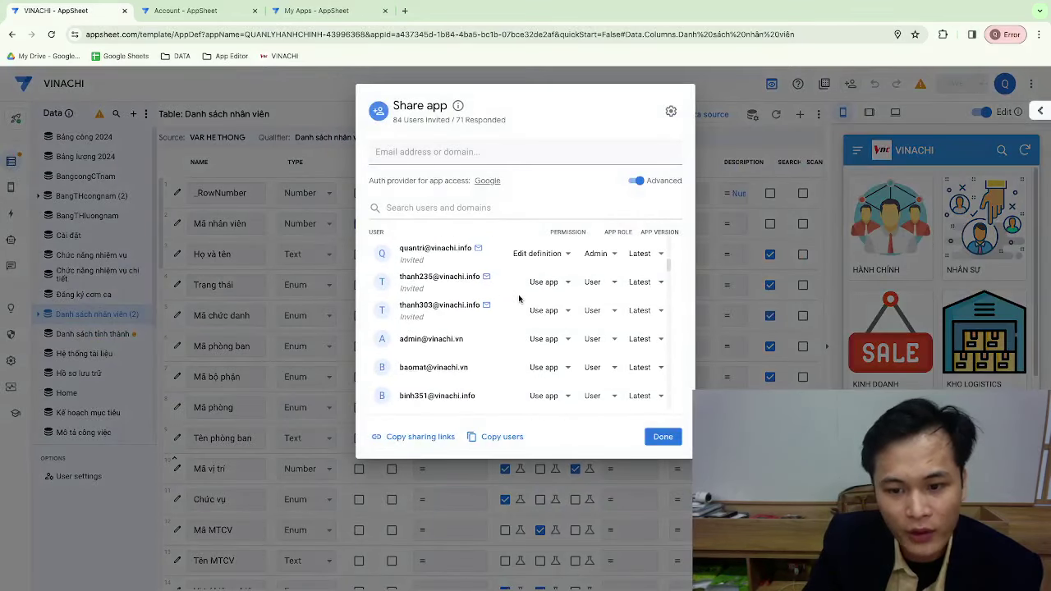
pyautogui.scroll(-5, 519, 298)
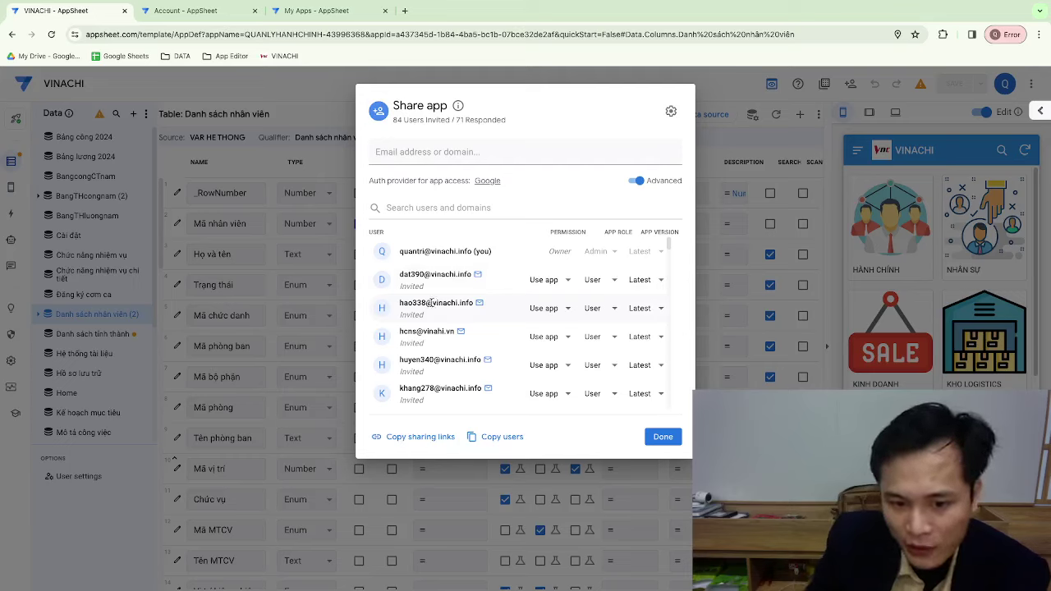
pyautogui.moveTo(450, 302); pyautogui.dragTo(474, 306)
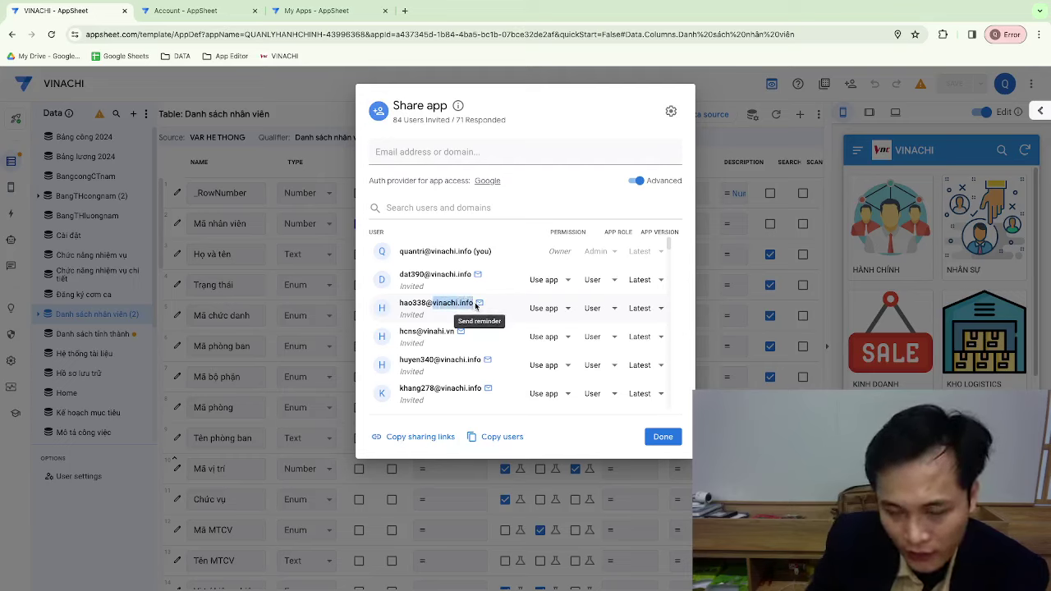
pyautogui.click(661, 436)
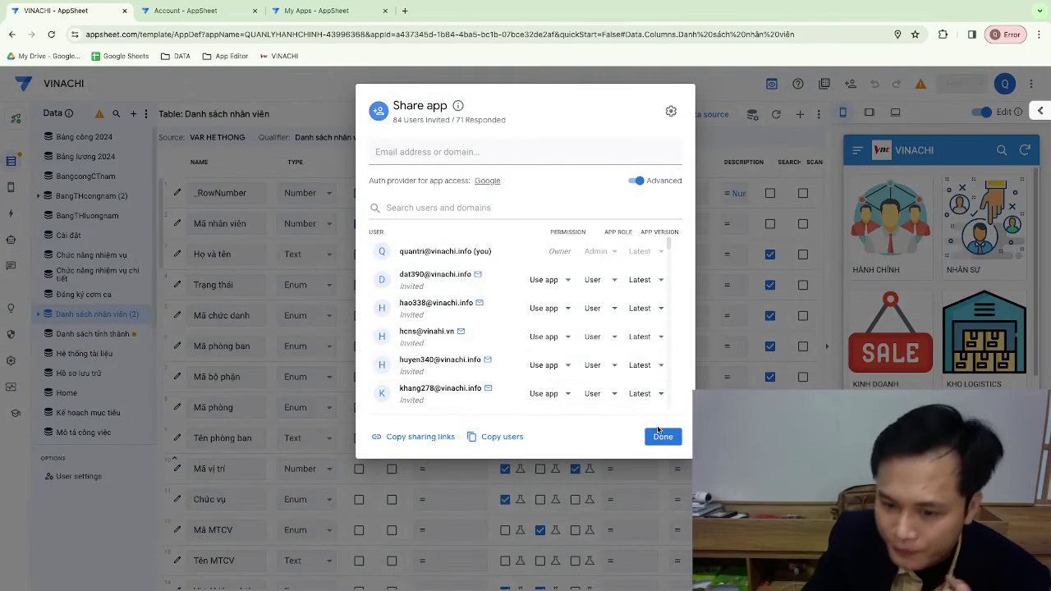
pyautogui.click(660, 435)
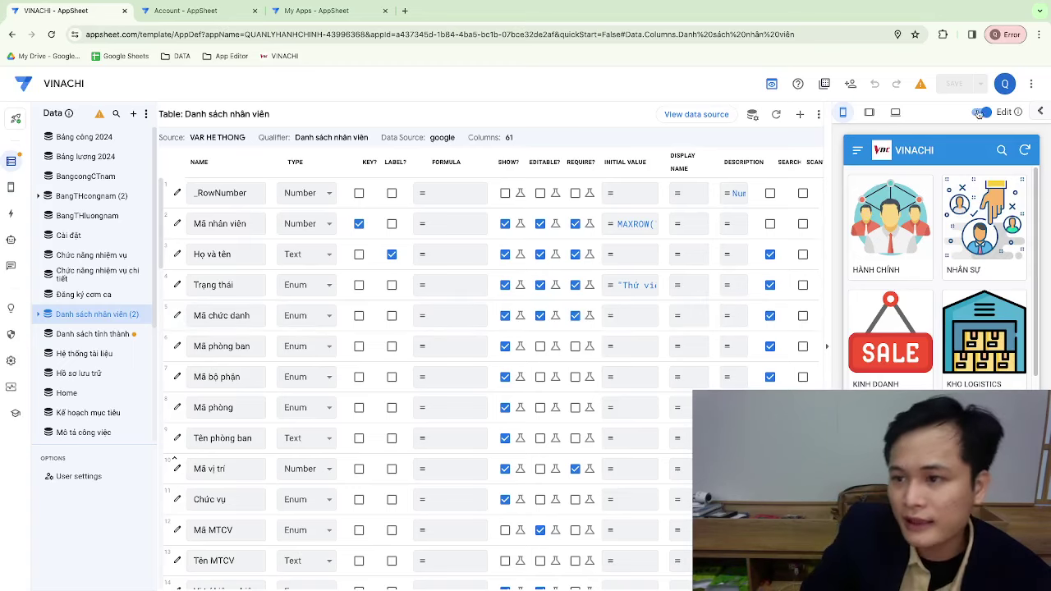
pyautogui.click(1004, 35)
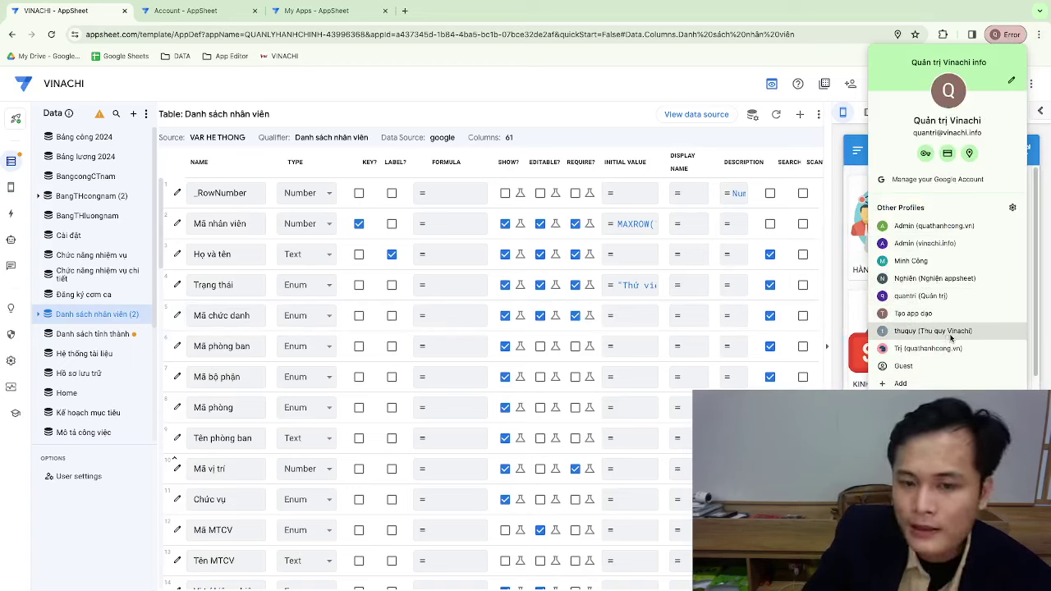
pyautogui.click(631, 14)
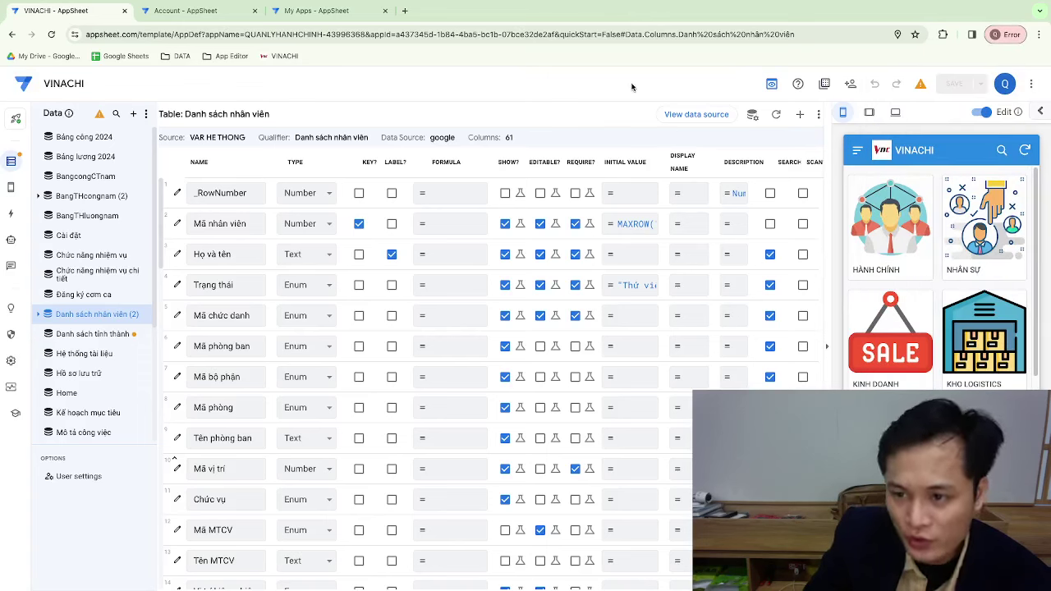
# Step: Check the AppSheet account menu and Chrome's profiles for the current admin profile, then close both
pyautogui.click(1007, 83)
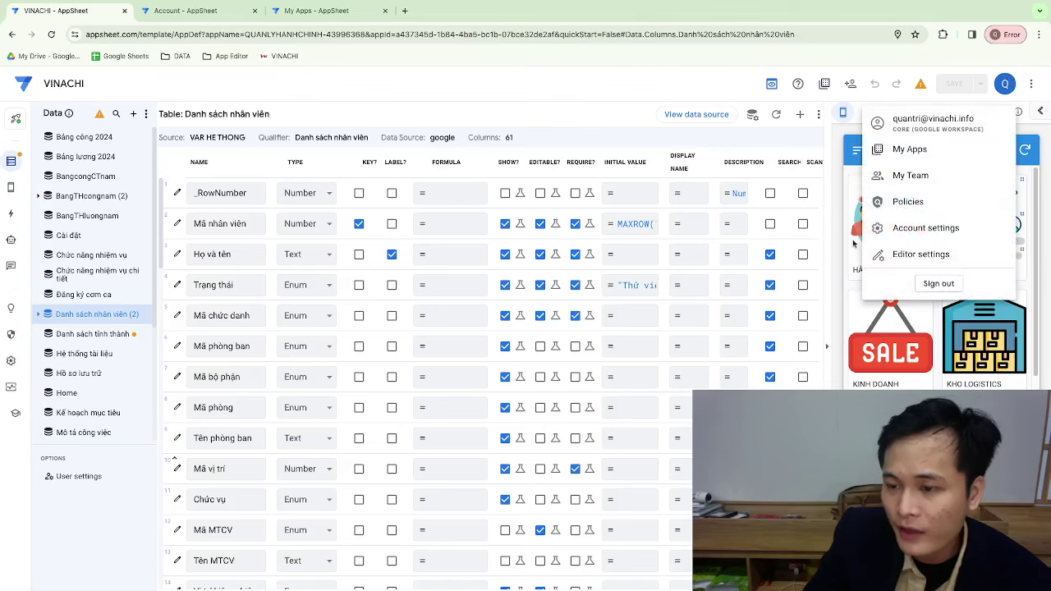
pyautogui.click(1005, 35)
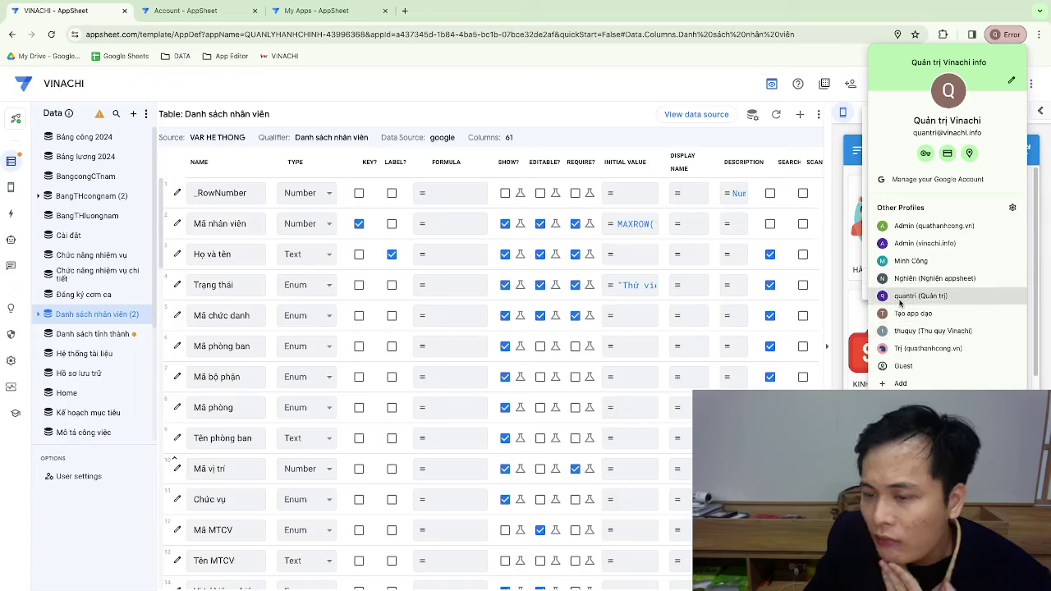
pyautogui.click(899, 297)
pyautogui.click(1008, 35)
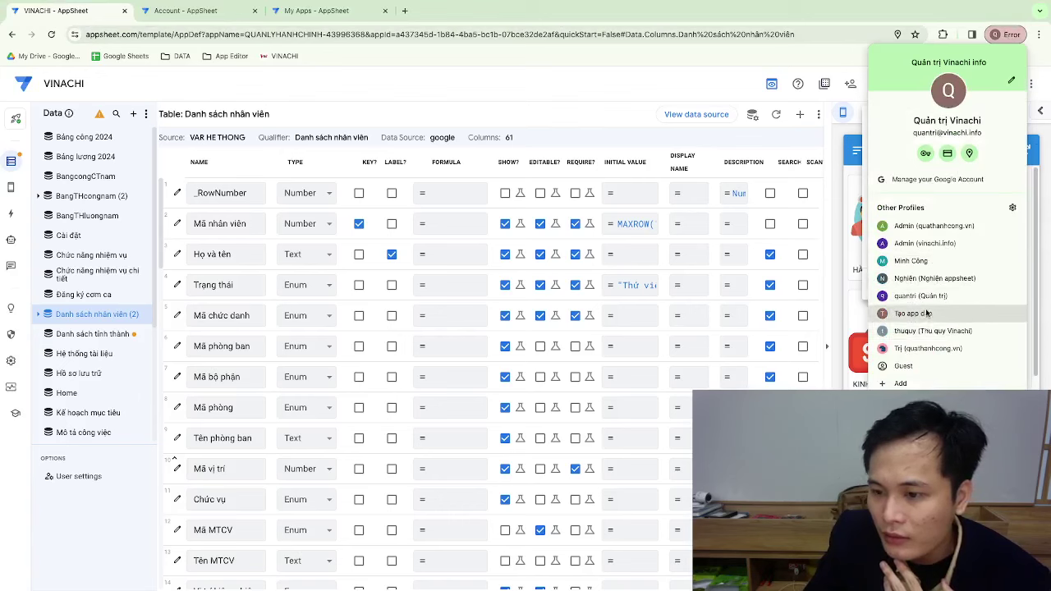
pyautogui.click(973, 43)
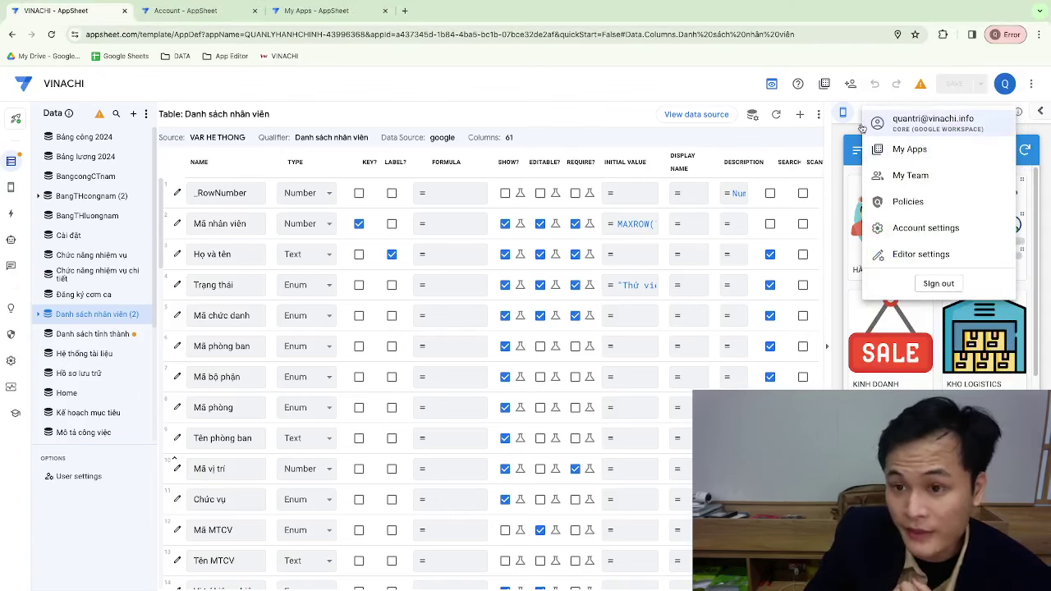
pyautogui.click(718, 97)
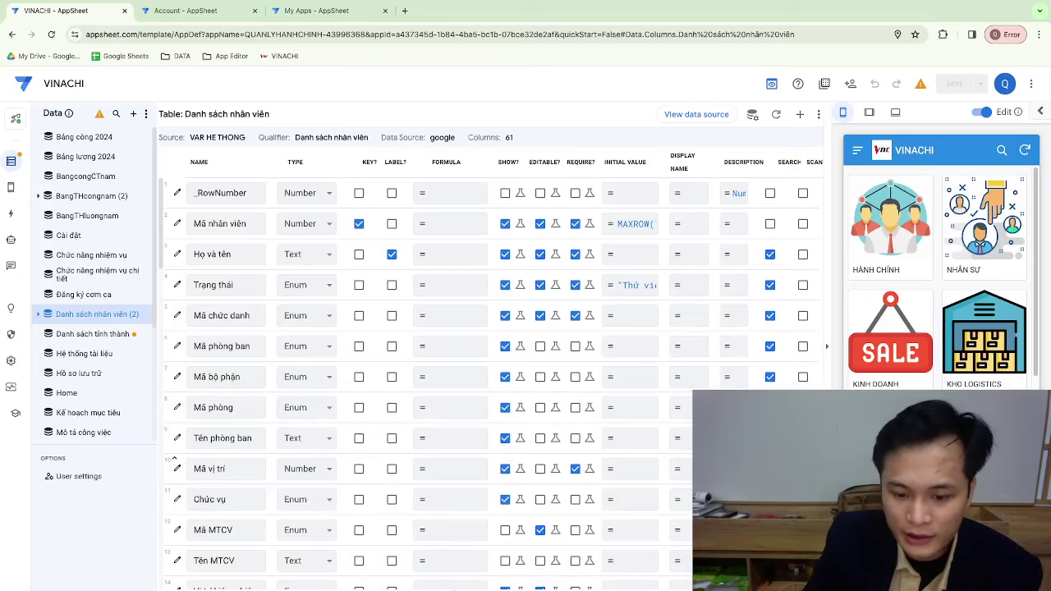
# Step: Switch via the Dock to Google Docs, then to the Google Meet presentation window showing 7 participants
pyautogui.click(464, 561)
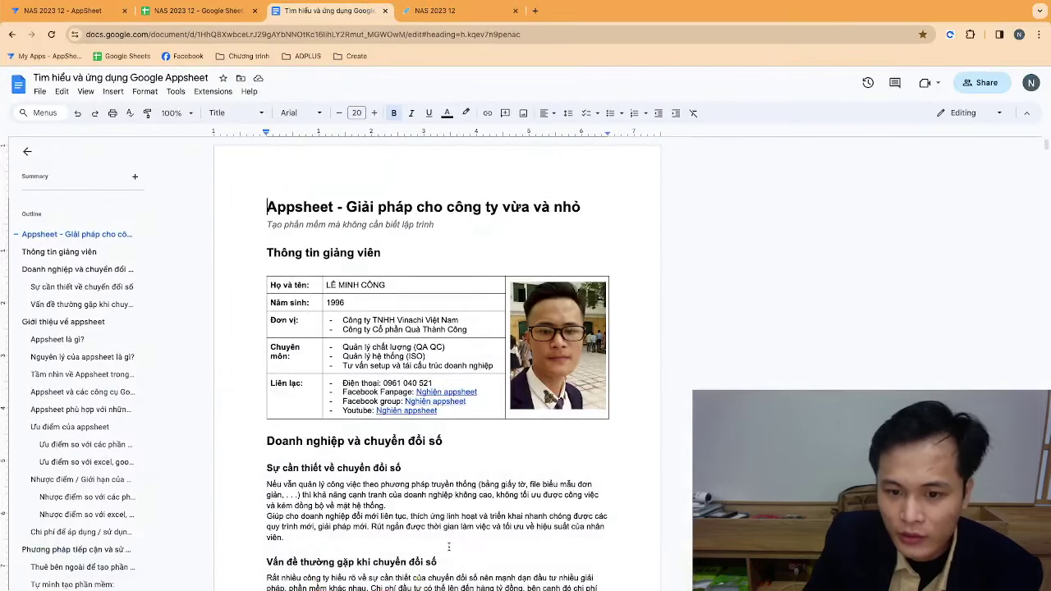
pyautogui.click(461, 568)
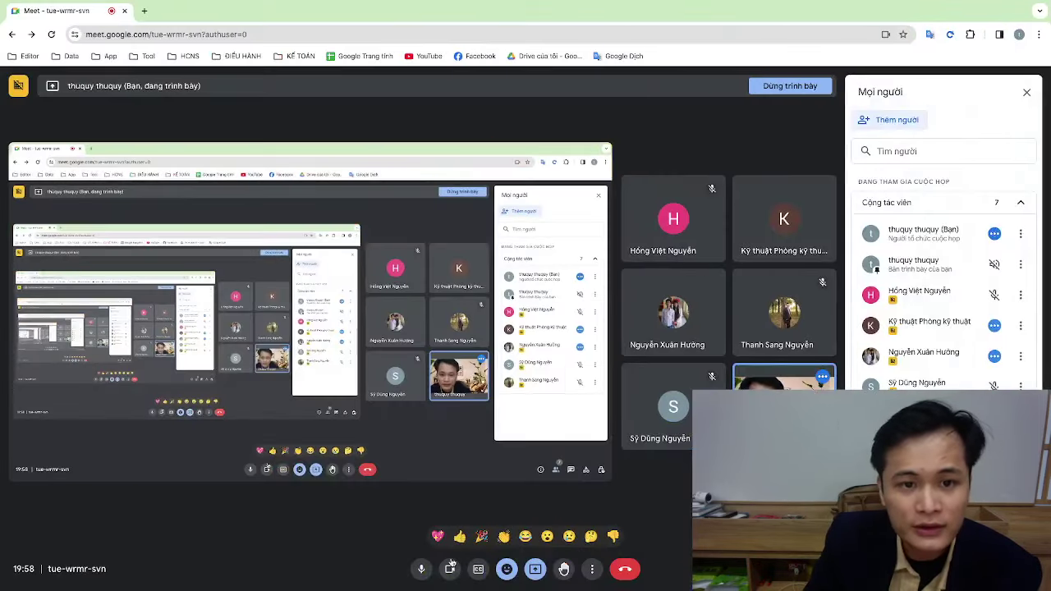